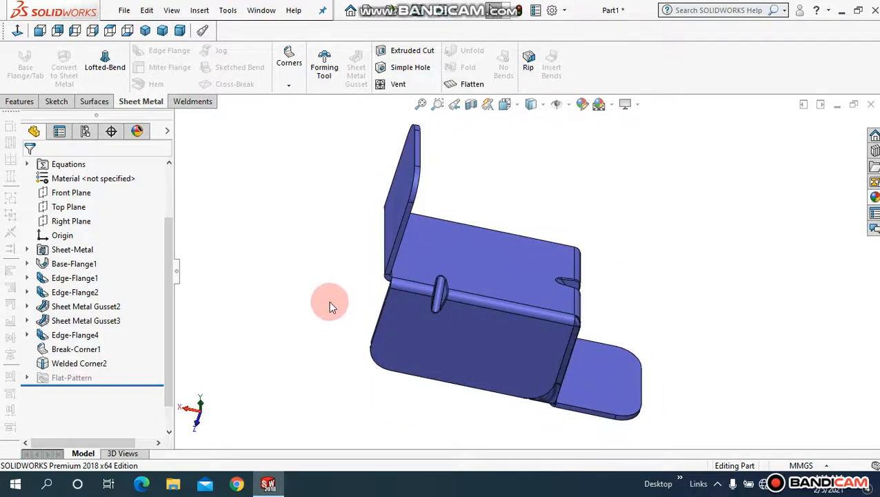
# Step: Delete the features Edge-Flange4, Break-Corner1 and Welded Corner2 from the part
pyautogui.moveTo(329, 301)
pyautogui.mouseDown(button='middle')
pyautogui.moveTo(350, 277)
pyautogui.moveTo(326, 304)
pyautogui.moveTo(321, 294)
pyautogui.mouseUp(button='middle')
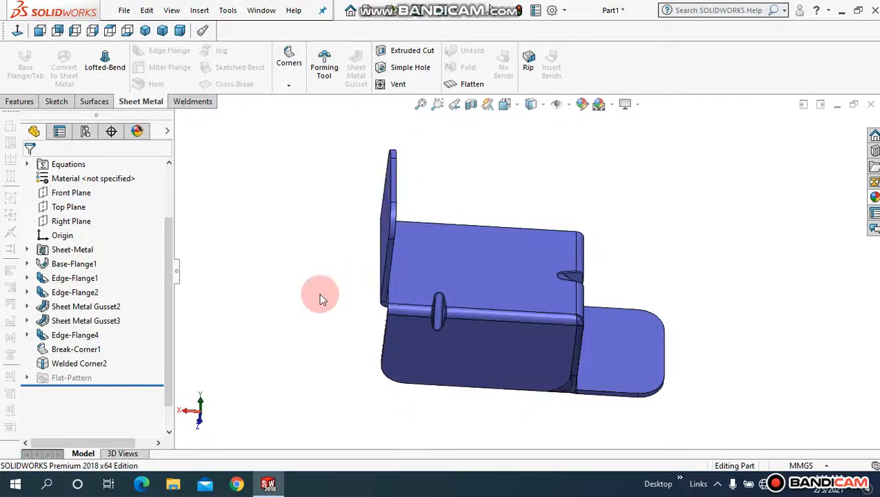
pyautogui.click(99, 364)
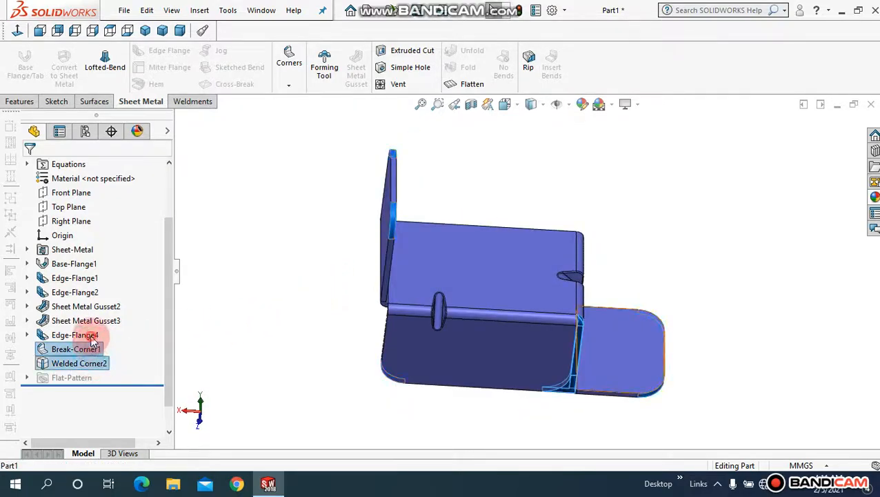
pyautogui.rightClick(81, 351)
pyautogui.click(120, 313)
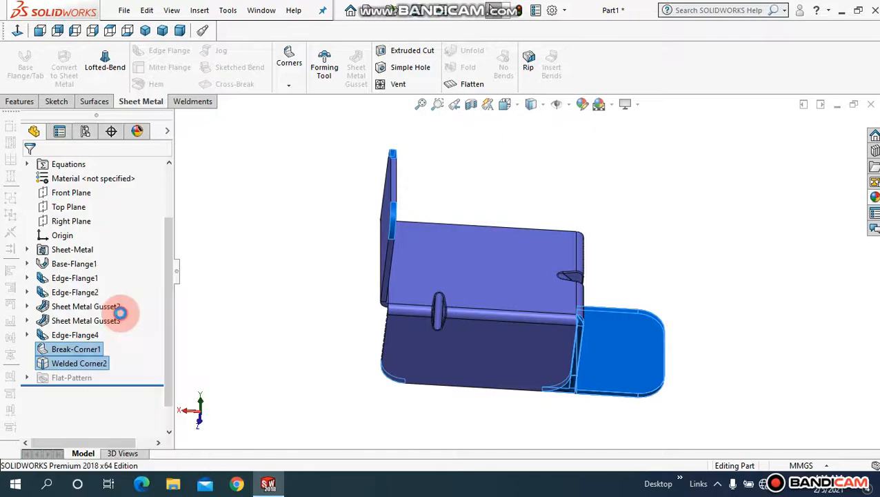
pyautogui.moveTo(287, 289); pyautogui.dragTo(253, 335, button='middle')
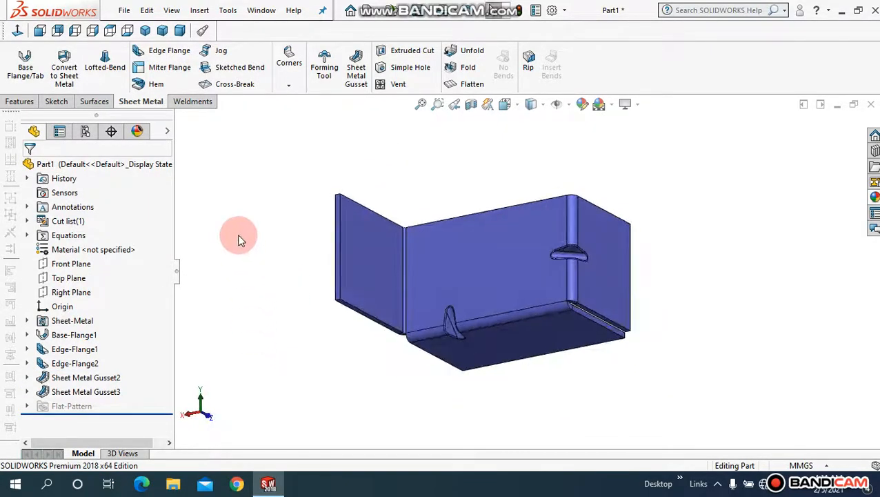
# Step: Add a 90-degree edge flange about 155 mm long, pointing outward, along the free vertical edge of the side wall
pyautogui.click(165, 51)
pyautogui.moveTo(666, 315); pyautogui.dragTo(487, 293, button='middle')
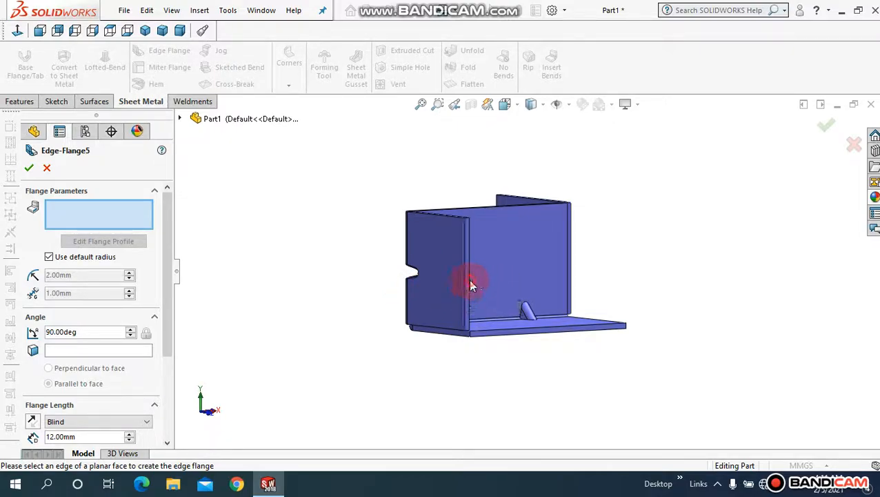
pyautogui.click(466, 279)
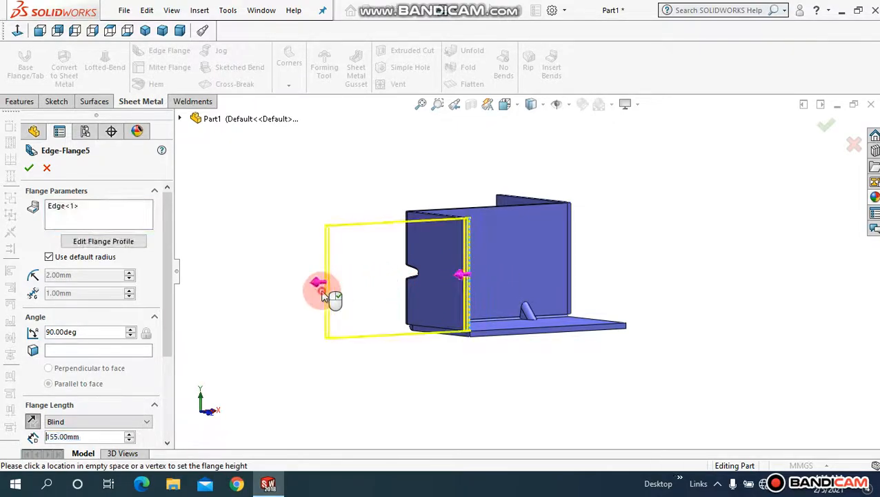
pyautogui.click(322, 293)
pyautogui.click(29, 167)
pyautogui.moveTo(243, 315); pyautogui.dragTo(355, 236, button='middle')
pyautogui.click(419, 103)
pyautogui.click(418, 103)
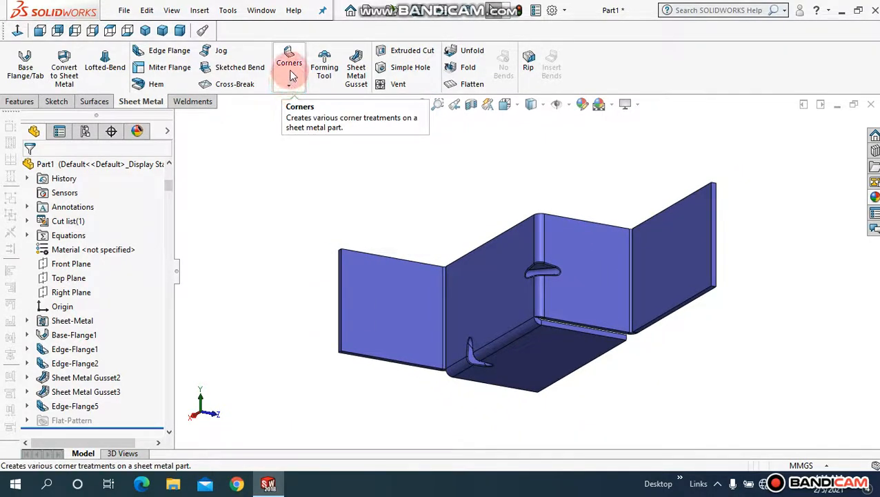
# Step: Try an overlap Closed Corner with a 0.10 mm gap between the bottom flange and the side wall, and undo it
pyautogui.moveTo(442, 189); pyautogui.dragTo(438, 141, button='middle')
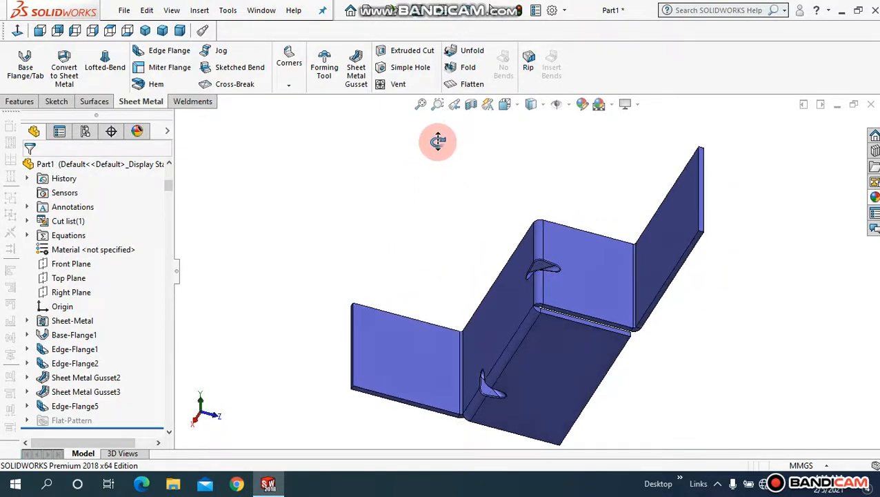
pyautogui.moveTo(435, 197)
pyautogui.mouseDown(button='middle')
pyautogui.moveTo(447, 194)
pyautogui.moveTo(424, 229)
pyautogui.moveTo(431, 240)
pyautogui.moveTo(435, 202)
pyautogui.mouseUp(button='middle')
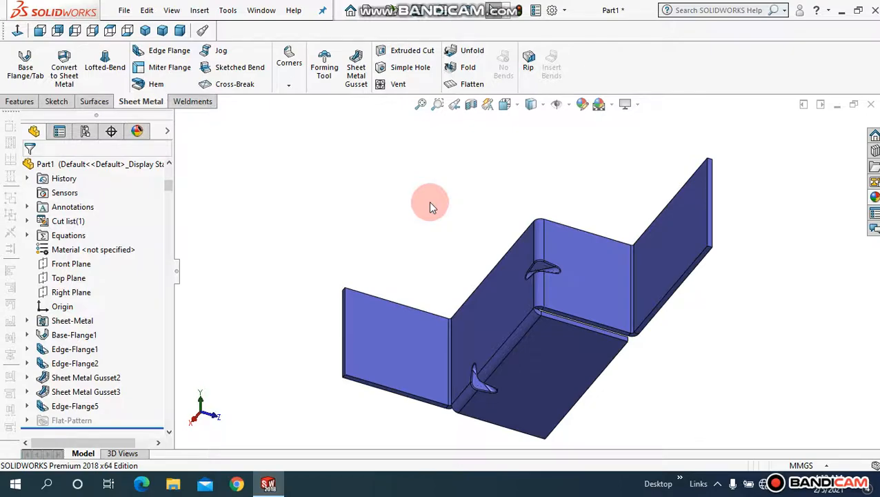
pyautogui.click(420, 104)
pyautogui.click(293, 84)
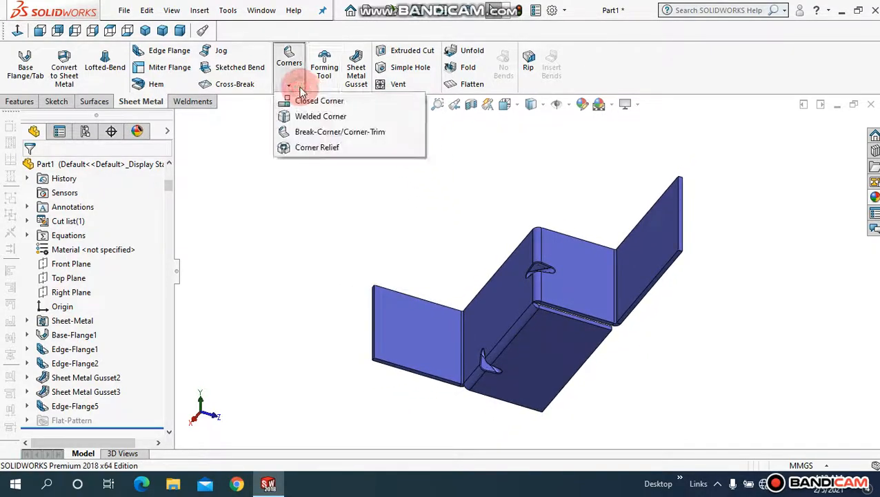
pyautogui.click(304, 101)
pyautogui.moveTo(440, 175); pyautogui.dragTo(444, 182, button='middle')
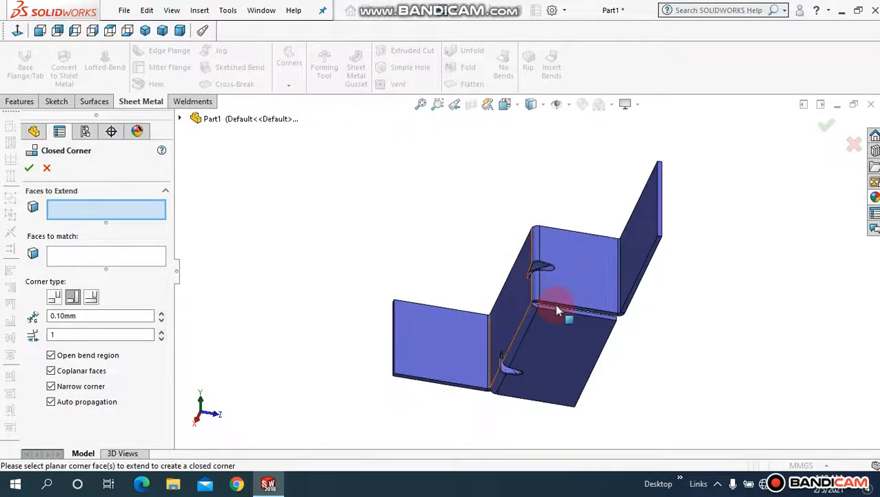
pyautogui.scroll(-4, 560, 304)
pyautogui.click(575, 309)
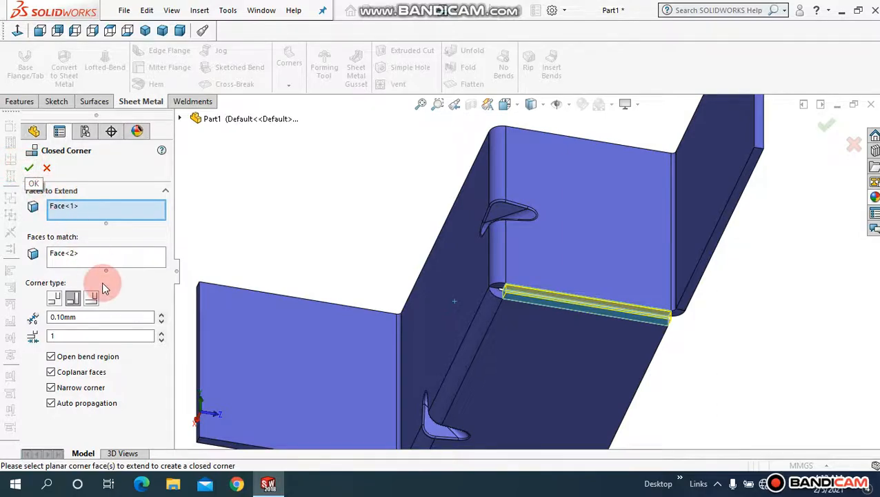
pyautogui.click(91, 301)
pyautogui.click(74, 299)
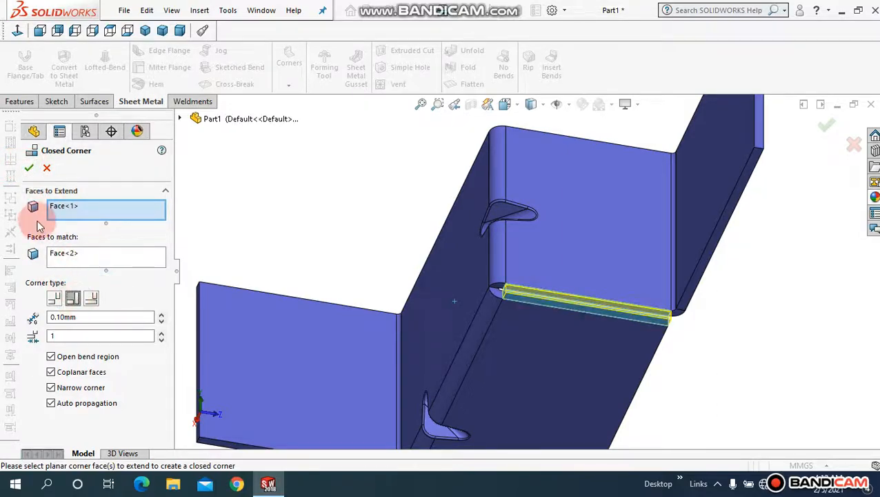
pyautogui.click(29, 169)
pyautogui.moveTo(297, 239); pyautogui.dragTo(327, 242, button='middle')
pyautogui.hotkey('ctrl', 'z')
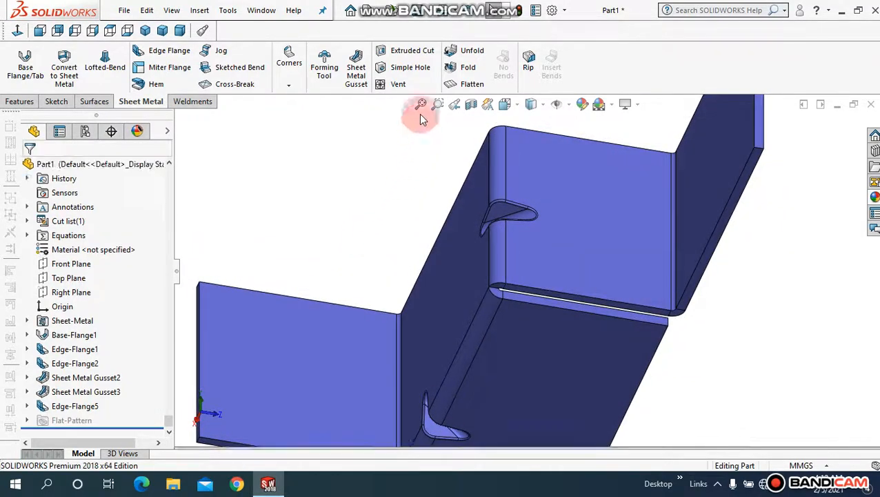
# Step: Try a Welded Corner on the bottom flange's side face beside the side wall, with a 0.10 mm fillet and texture
pyautogui.click(289, 85)
pyautogui.click(301, 117)
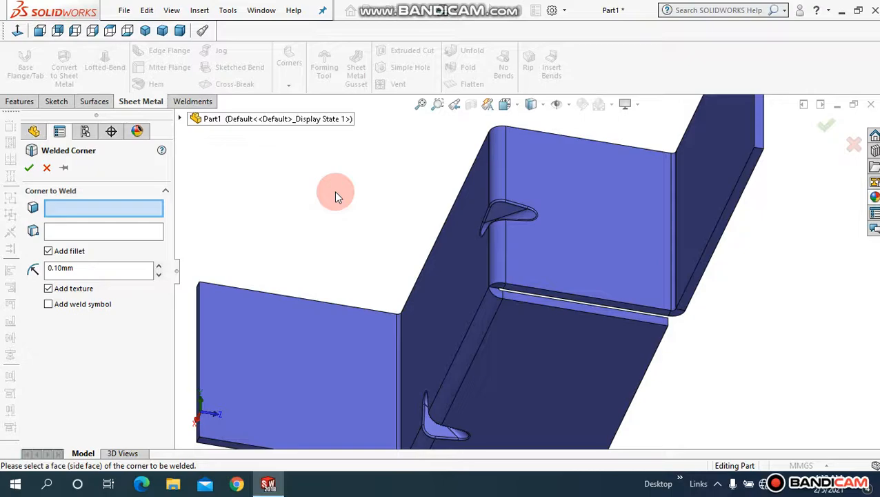
pyautogui.click(542, 306)
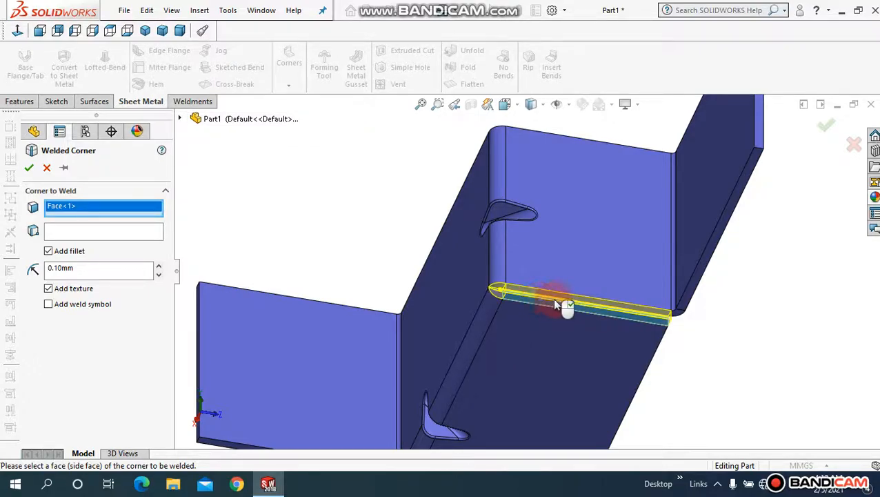
pyautogui.moveTo(555, 289); pyautogui.dragTo(282, 289, button='middle')
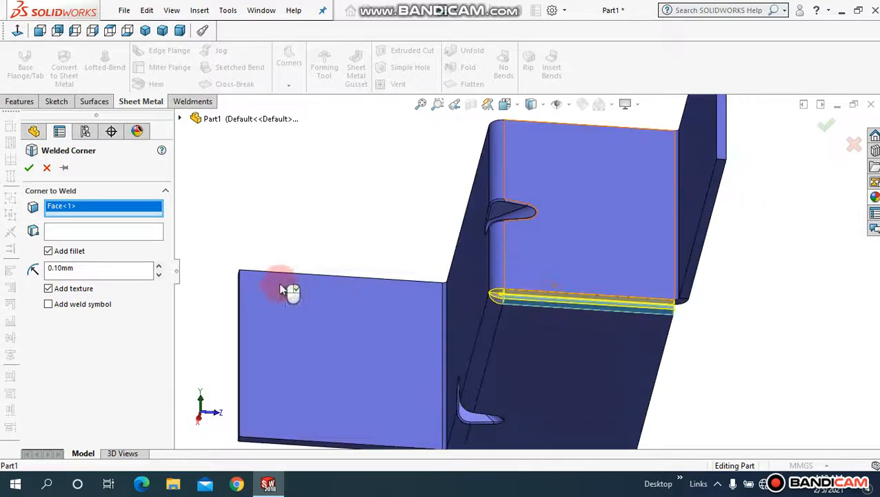
pyautogui.click(29, 168)
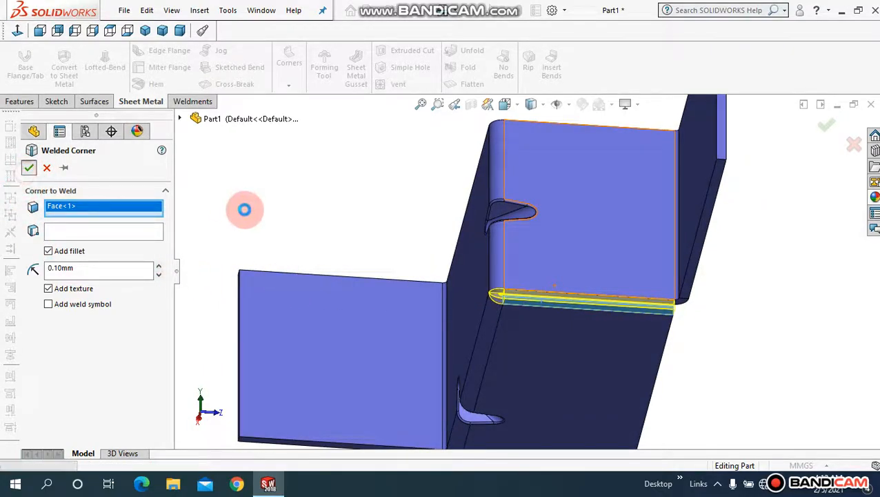
pyautogui.moveTo(255, 209); pyautogui.dragTo(293, 212, button='middle')
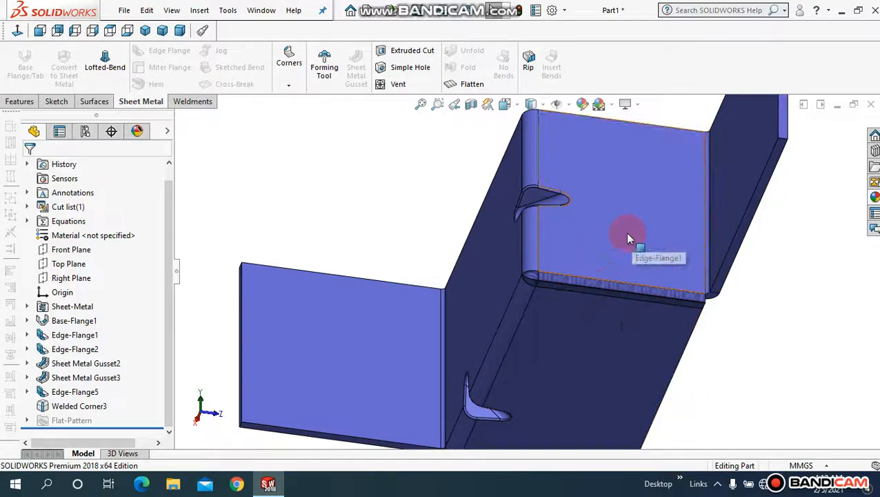
pyautogui.moveTo(625, 235)
pyautogui.mouseDown(button='middle')
pyautogui.moveTo(576, 260)
pyautogui.moveTo(312, 140)
pyautogui.mouseUp(button='middle')
# Step: Start a Break Corner and select the four outer corner edges of the two outward side flanges
pyautogui.click(289, 85)
pyautogui.click(309, 132)
pyautogui.scroll(3, 353, 196)
pyautogui.moveTo(354, 196); pyautogui.dragTo(322, 264, button='middle')
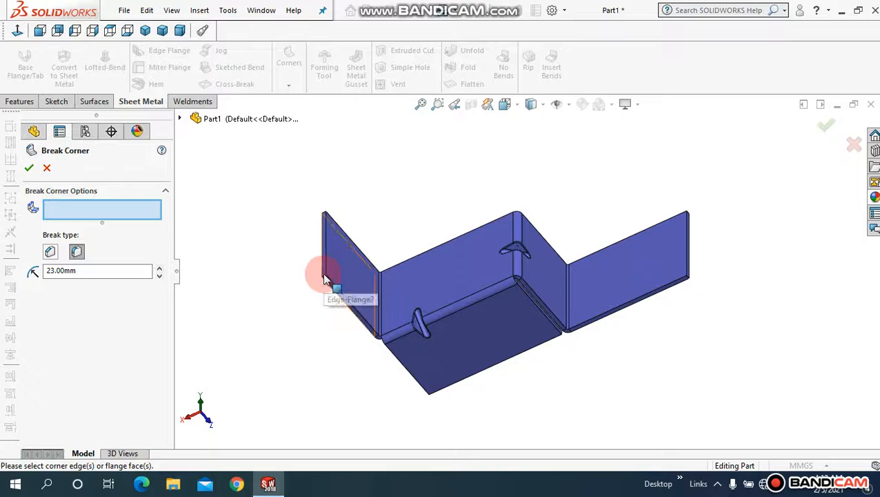
pyautogui.click(324, 276)
pyautogui.moveTo(289, 228); pyautogui.dragTo(246, 273, button='middle')
pyautogui.click(343, 185)
pyautogui.click(649, 220)
pyautogui.moveTo(662, 284)
pyautogui.mouseDown(button='middle')
pyautogui.moveTo(684, 250)
pyautogui.moveTo(656, 271)
pyautogui.mouseUp(button='middle')
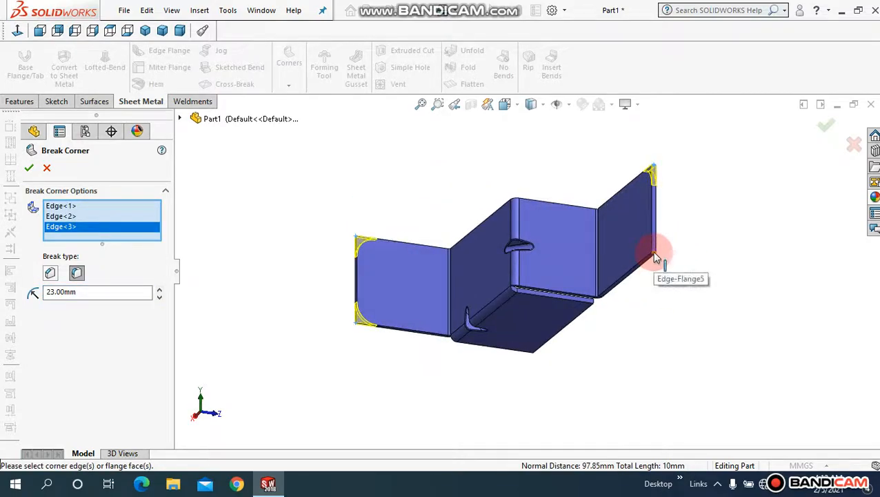
pyautogui.click(656, 257)
pyautogui.moveTo(596, 183); pyautogui.dragTo(437, 230, button='middle')
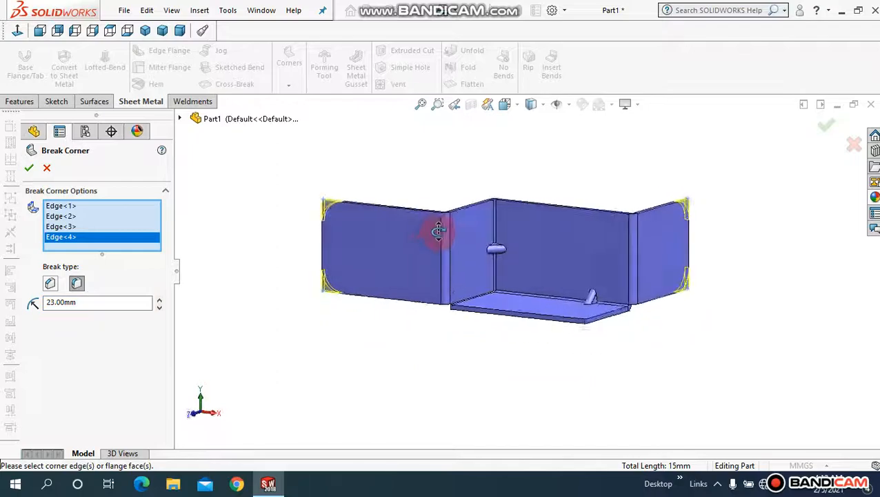
# Step: Add the bottom flange's two free corner edges to the Break Corner selection
pyautogui.click(585, 304)
pyautogui.moveTo(563, 343); pyautogui.dragTo(554, 261, button='middle')
pyautogui.scroll(5, 521, 275)
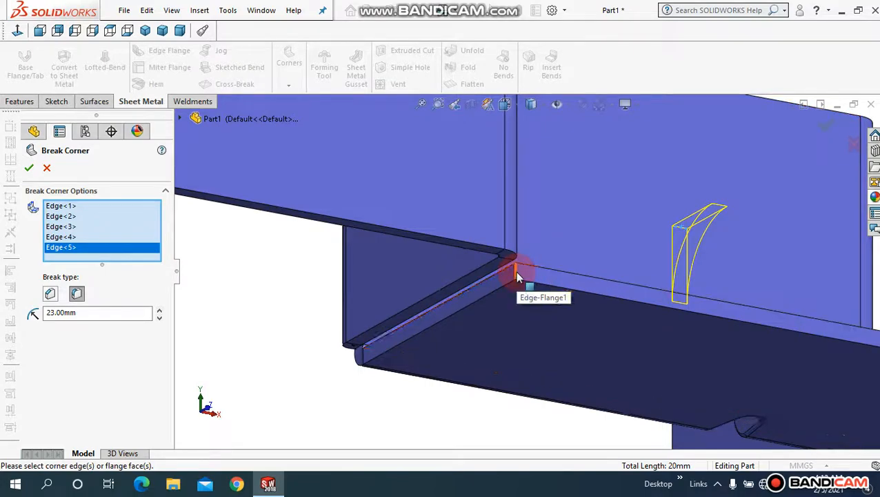
pyautogui.click(515, 271)
pyautogui.moveTo(245, 305); pyautogui.dragTo(197, 321, button='middle')
pyautogui.scroll(-5, 197, 321)
pyautogui.moveTo(301, 327); pyautogui.dragTo(246, 271, button='middle')
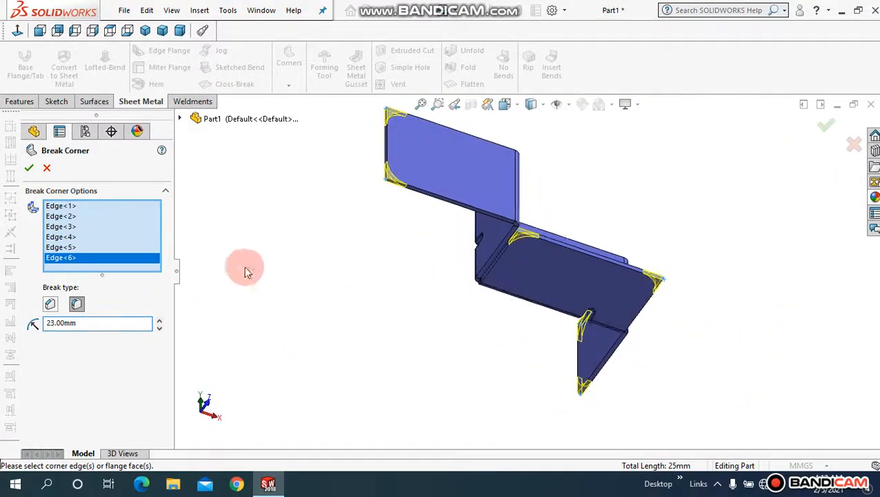
# Step: Round the six selected corners with the fillet break type at a radius of 34 mm
pyautogui.click(49, 307)
pyautogui.click(76, 307)
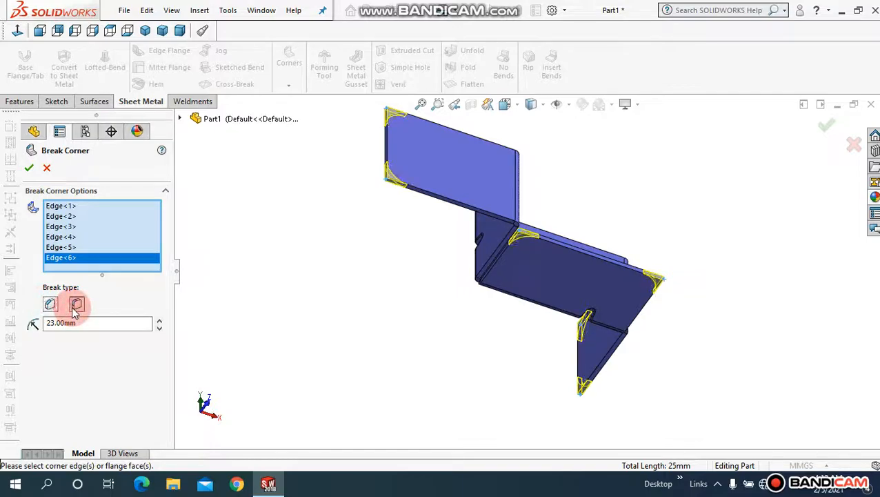
pyautogui.click(32, 324)
pyautogui.doubleClick(150, 323)
pyautogui.write('34')
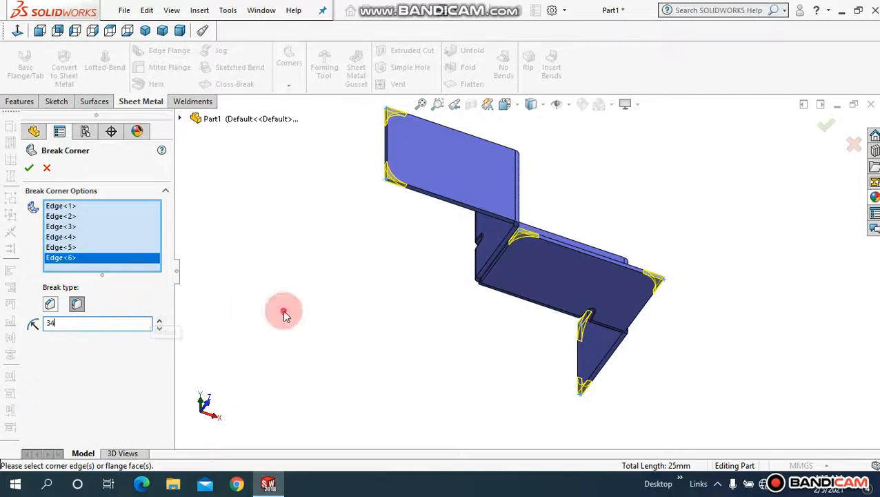
pyautogui.press('Return')
pyautogui.click(30, 171)
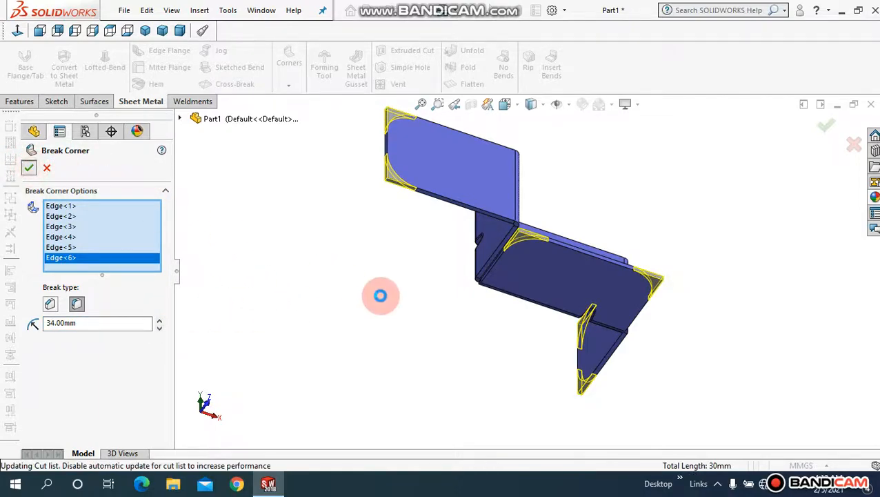
pyautogui.moveTo(368, 289); pyautogui.dragTo(350, 299, button='middle')
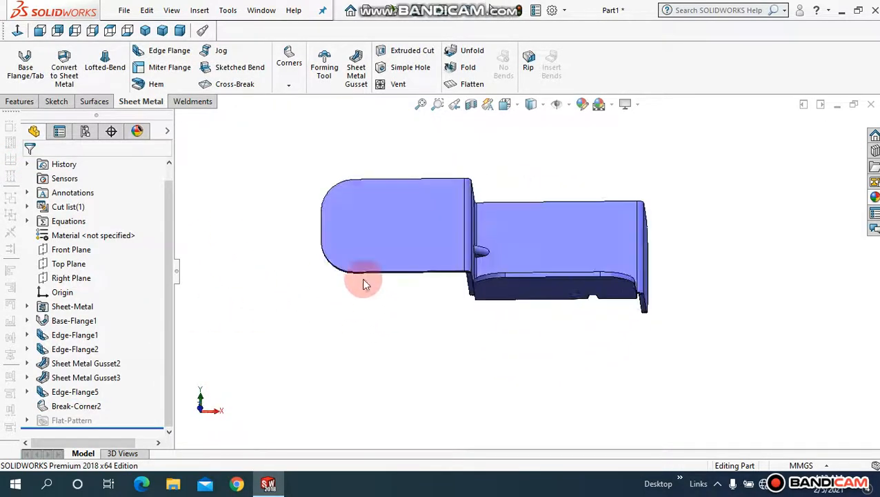
pyautogui.click(420, 104)
pyautogui.moveTo(271, 287); pyautogui.dragTo(365, 236, button='middle')
pyautogui.click(289, 84)
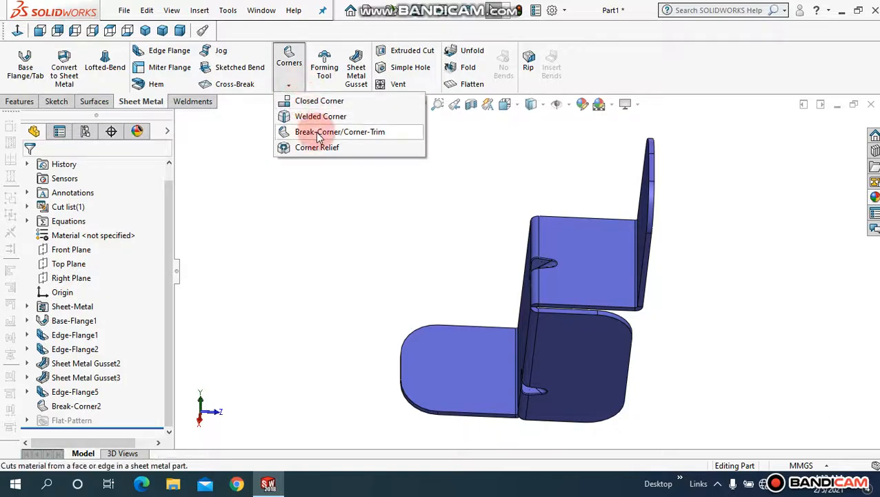
pyautogui.click(292, 84)
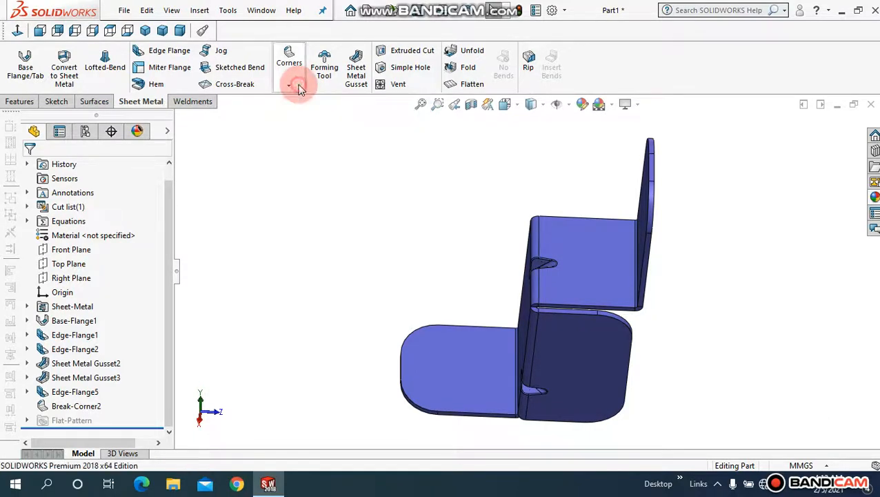
pyautogui.click(292, 84)
pyautogui.click(271, 87)
pyautogui.click(289, 85)
pyautogui.click(289, 85)
pyautogui.click(384, 191)
# Step: Create an overlap Closed Corner with a 0.10 mm gap between the rounded bottom flange and the side wall
pyautogui.click(289, 84)
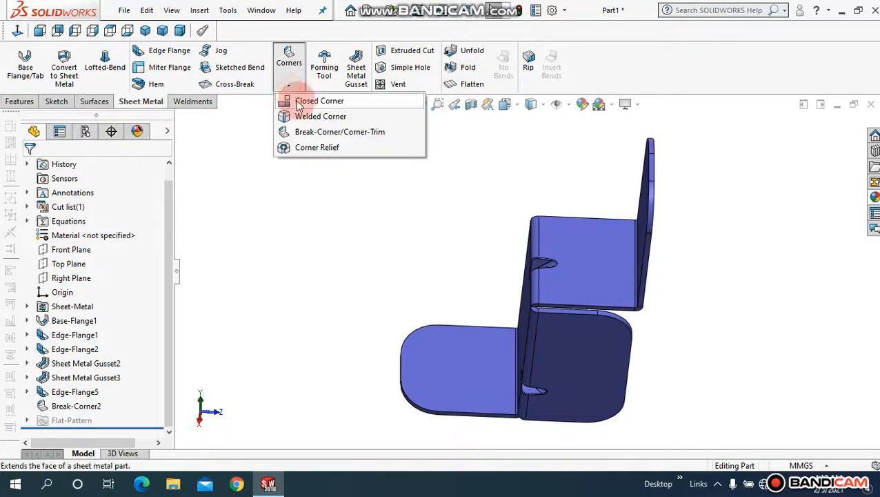
pyautogui.click(311, 125)
pyautogui.click(584, 312)
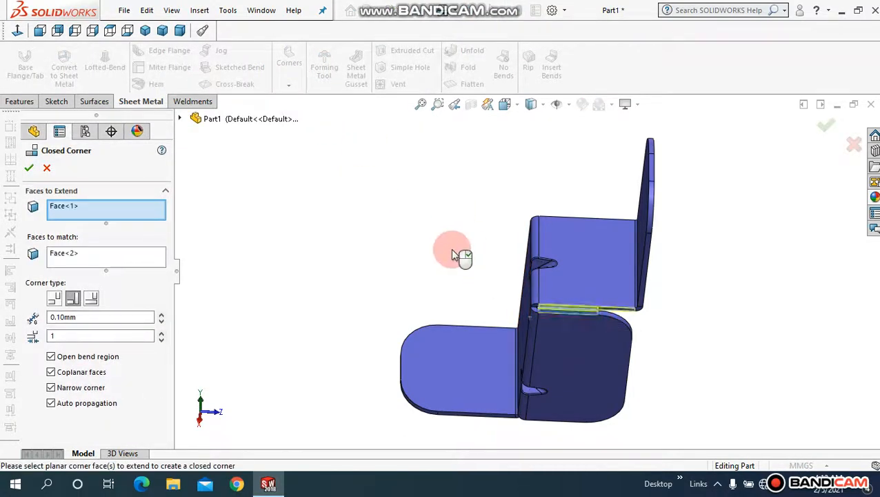
pyautogui.click(28, 169)
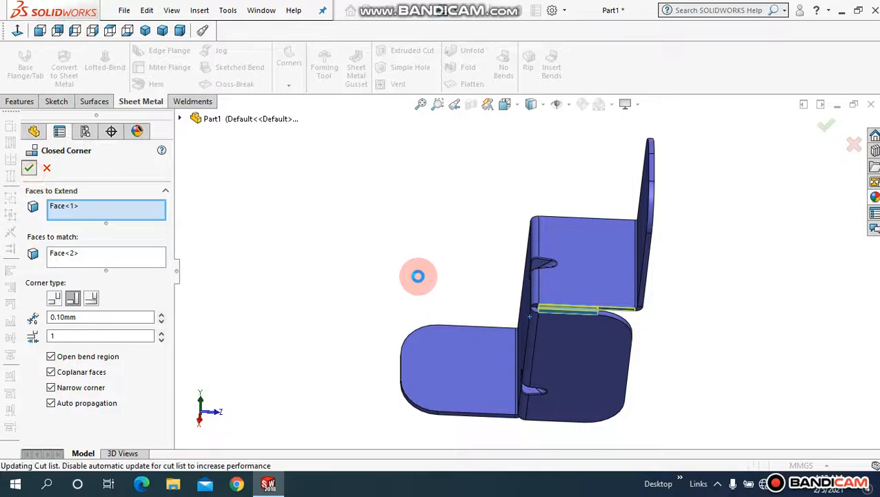
pyautogui.moveTo(417, 275); pyautogui.dragTo(474, 299, button='middle')
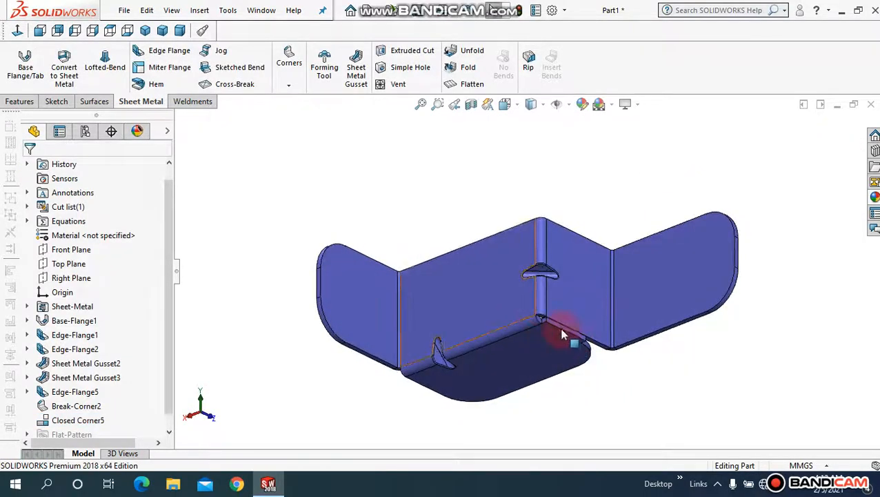
pyautogui.scroll(-6, 563, 334)
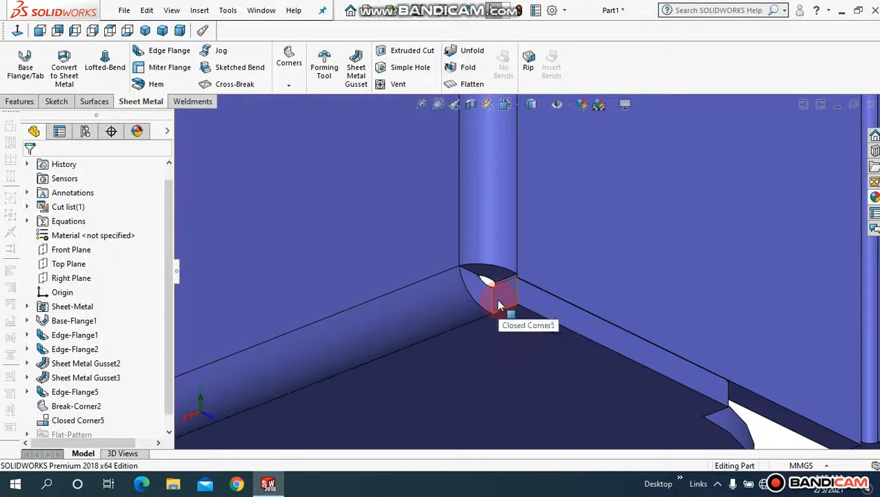
# Step: Apply a Corner Relief of the rectangular type to all collected 2 Bend Corners of the sheet metal body
pyautogui.click(289, 63)
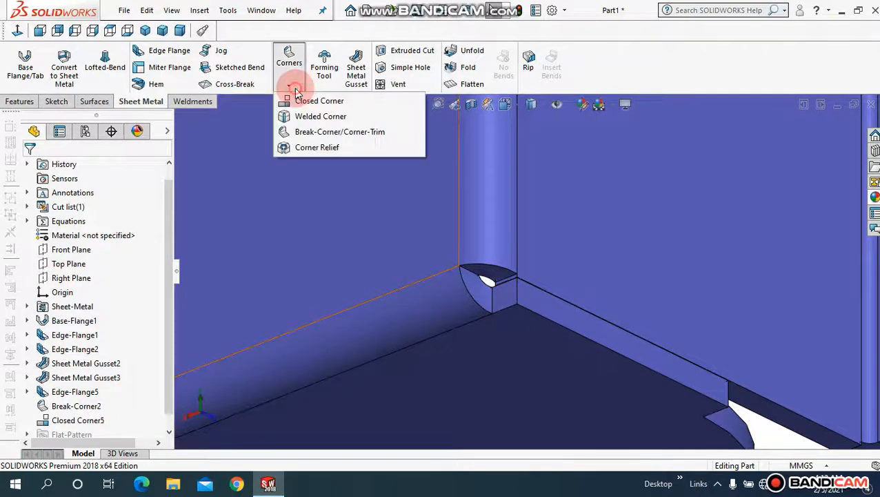
pyautogui.click(308, 145)
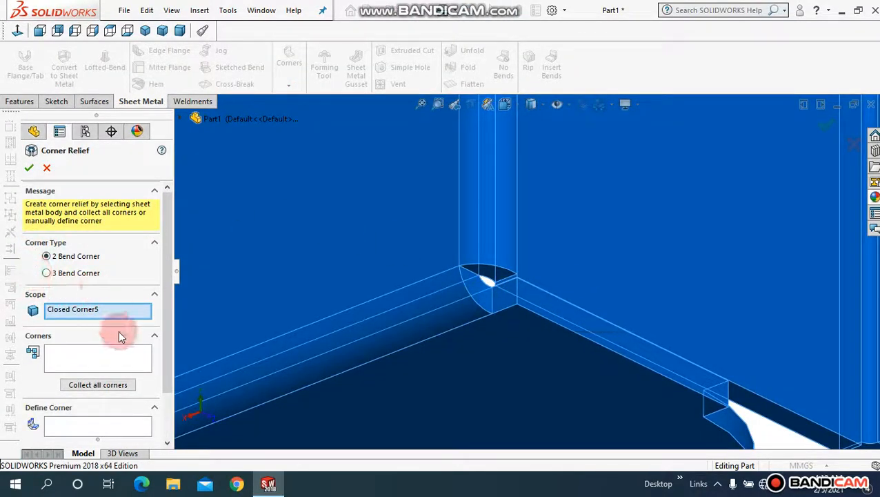
pyautogui.moveTo(165, 331); pyautogui.dragTo(165, 364)
pyautogui.click(101, 323)
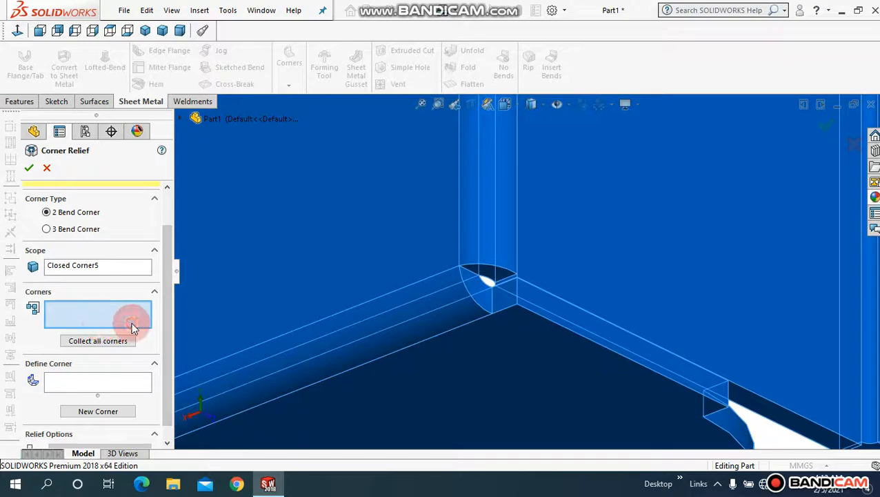
pyautogui.scroll(-1, 162, 325)
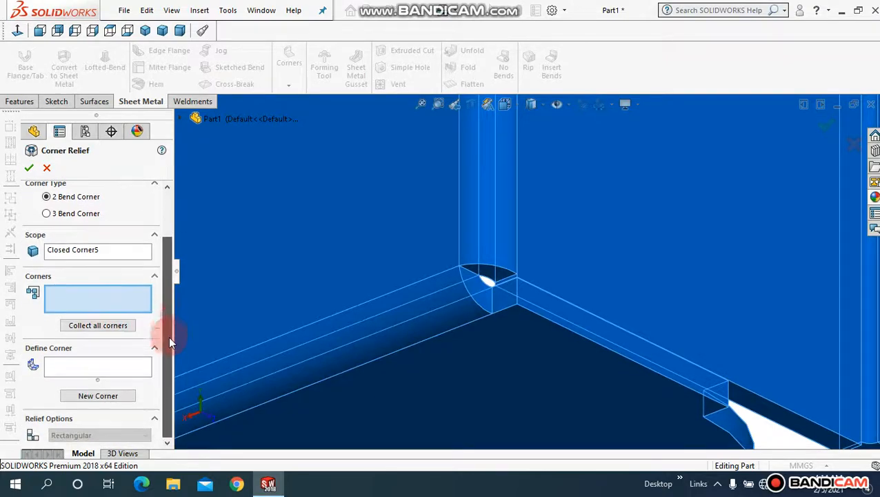
pyautogui.click(110, 325)
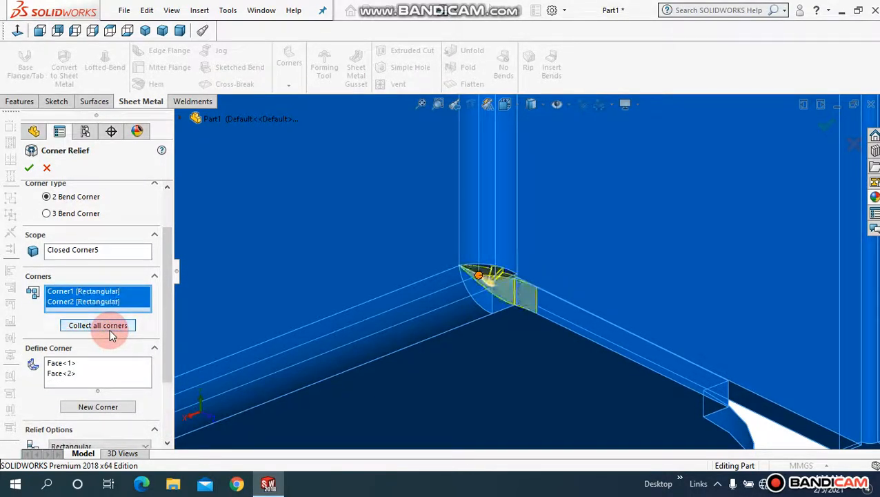
pyautogui.click(29, 170)
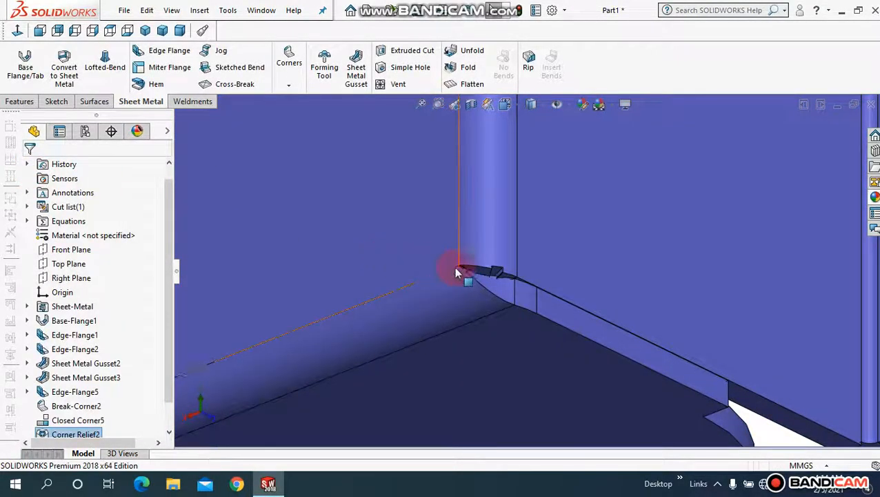
pyautogui.scroll(5, 462, 270)
pyautogui.click(421, 104)
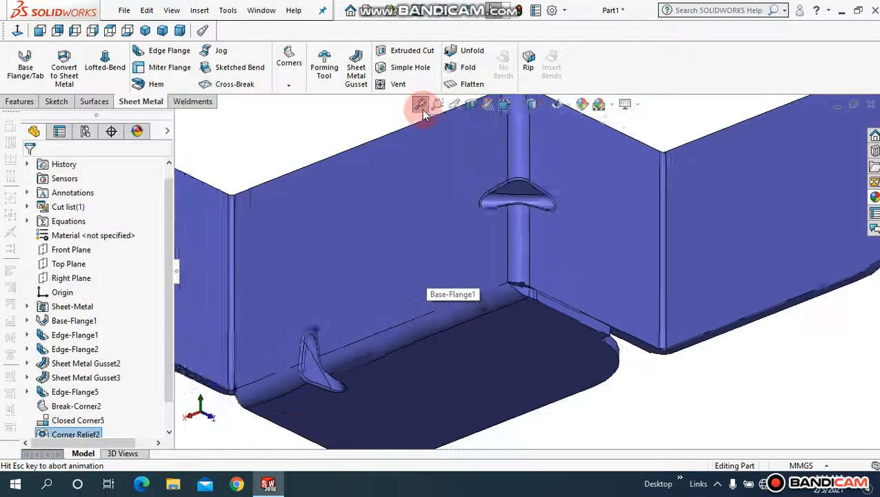
pyautogui.moveTo(482, 202); pyautogui.dragTo(660, 271, button='middle')
pyautogui.moveTo(322, 230); pyautogui.dragTo(299, 193, button='middle')
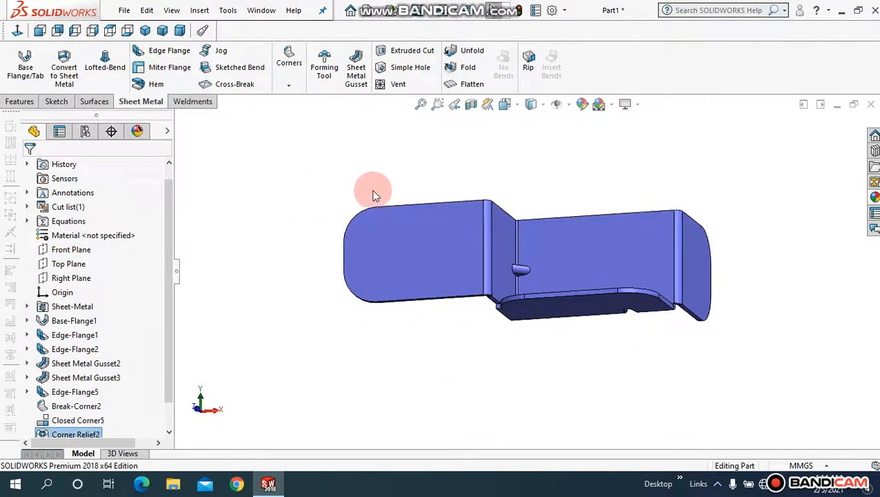